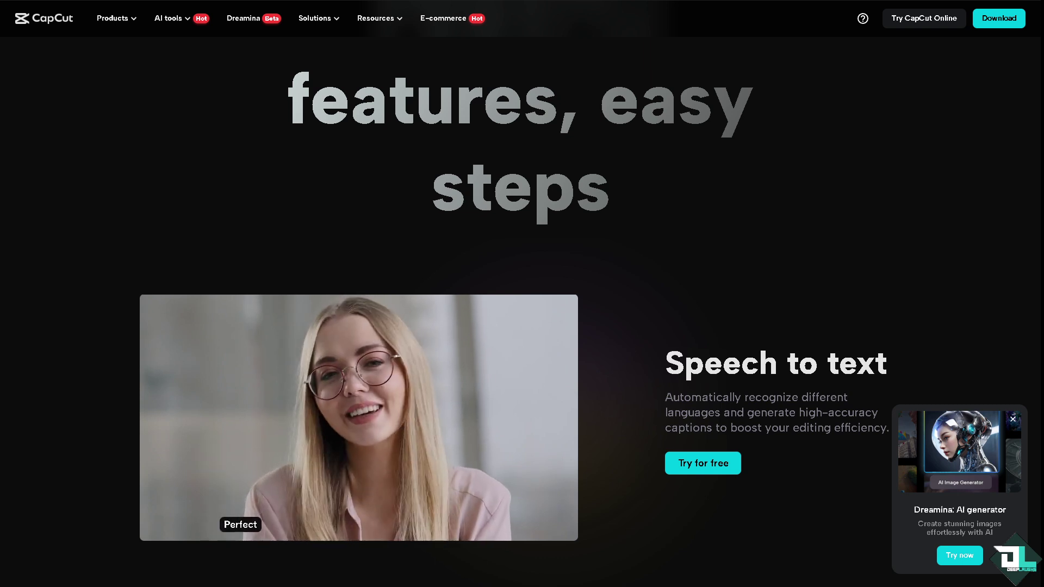
Step: Scroll down the CapCut homepage toward the Try CapCut Online link
{"action": "scroll", "coordinate": [522, 305], "scroll_direction": "down", "scroll_amount": 10}
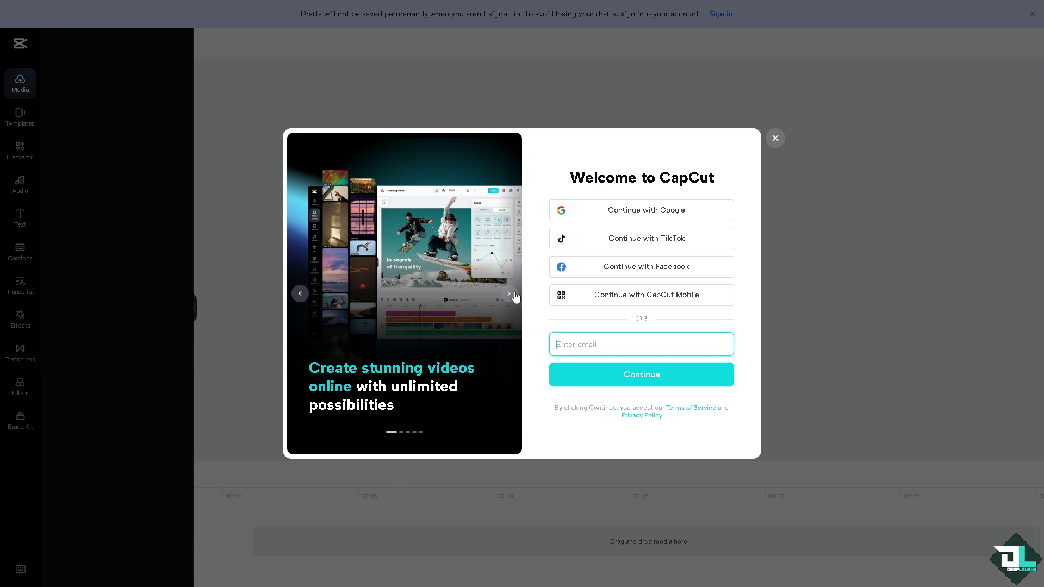
Step: Page through the slides of the CapCut welcome carousel
{"action": "left_click", "coordinate": [510, 294]}
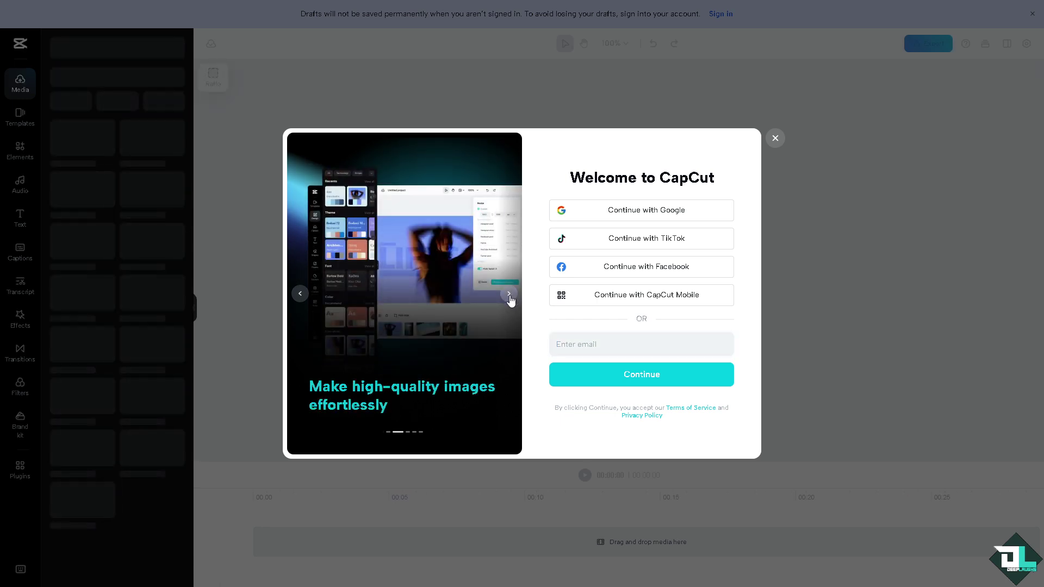
{"action": "left_click", "coordinate": [510, 296]}
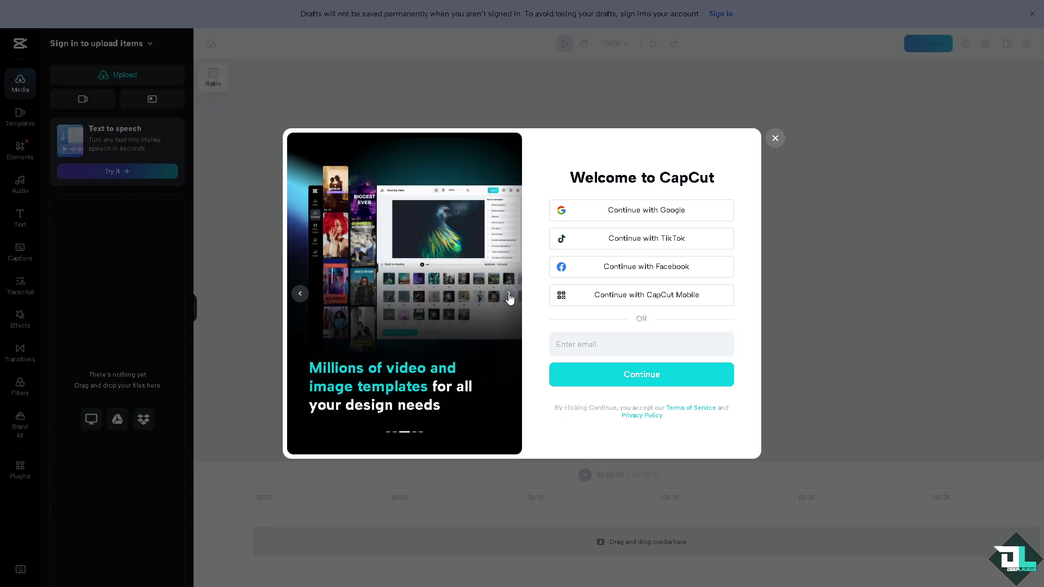
{"action": "left_click", "coordinate": [510, 297]}
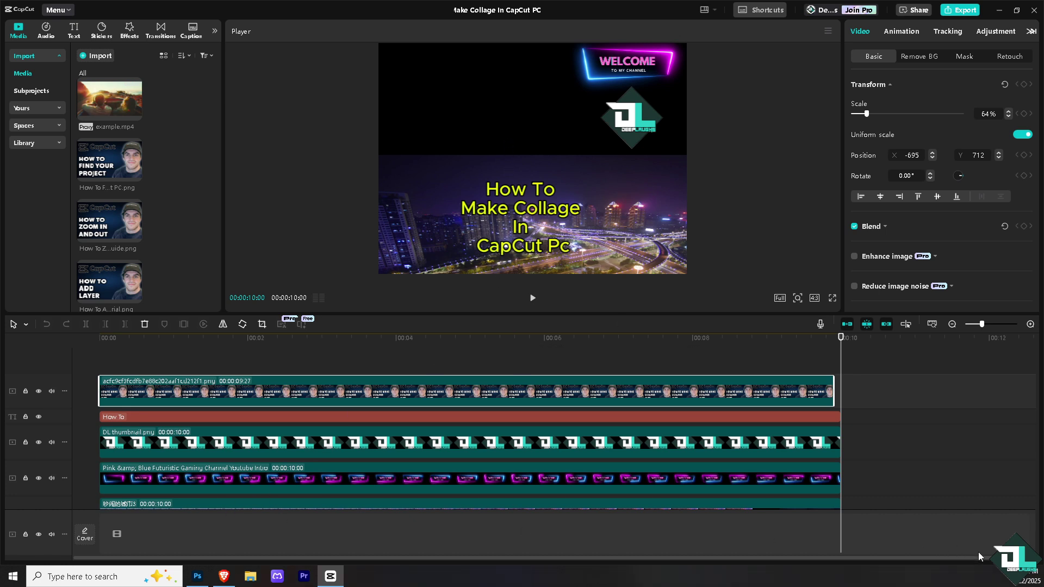
Step: Show the 00:00:06:05 collage frame, zoom the timeline out to 30 seconds, and list aspect ratios
{"action": "left_click_drag", "start_coordinate": [841, 337], "coordinate": [556, 337]}
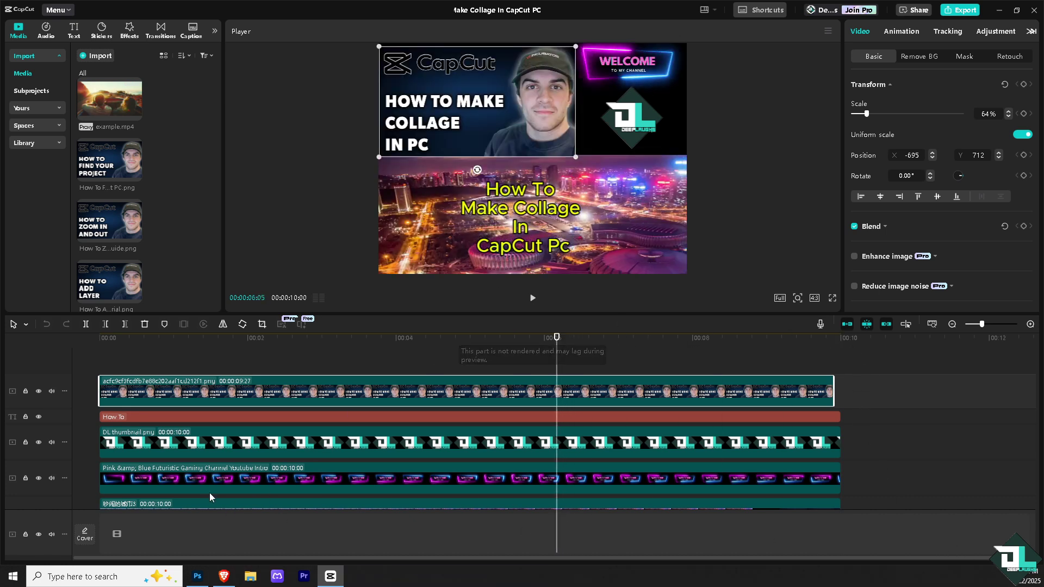
{"action": "left_click", "coordinate": [952, 326]}
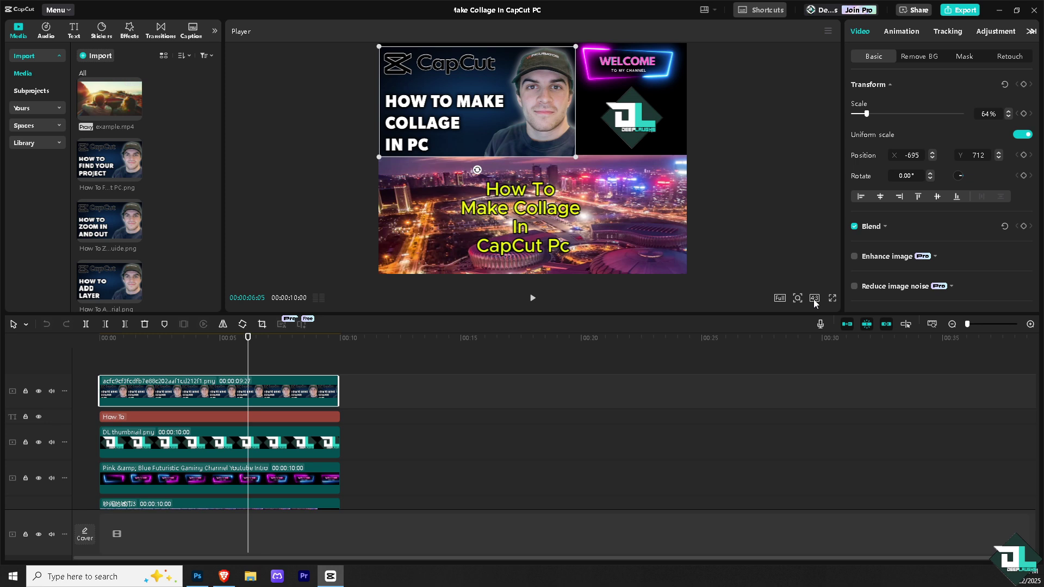
{"action": "left_click", "coordinate": [814, 299]}
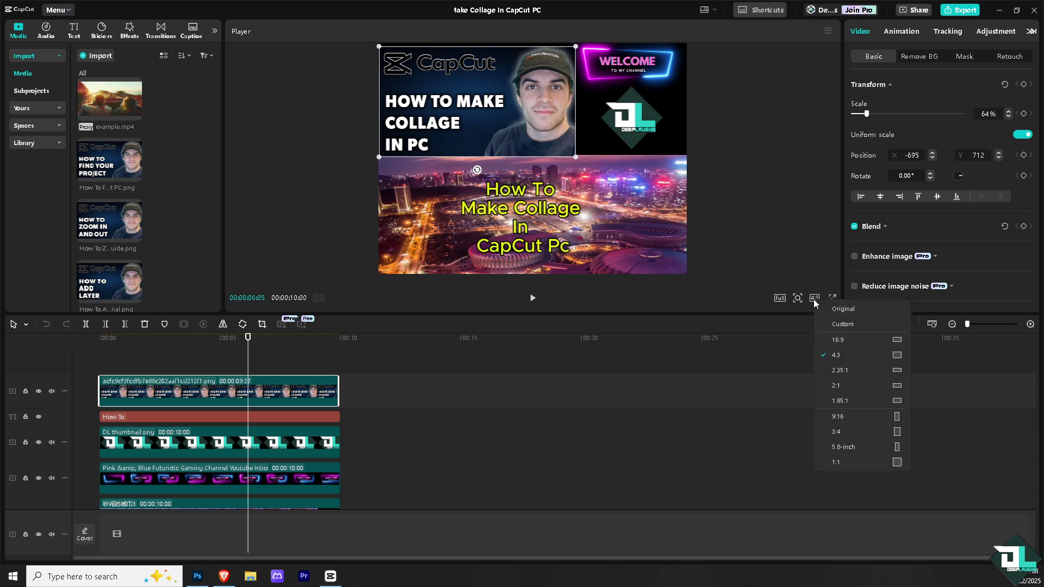
Step: Switch the canvas to 9:16 and move the collage title down to centre on the city clip
{"action": "left_click", "coordinate": [852, 417]}
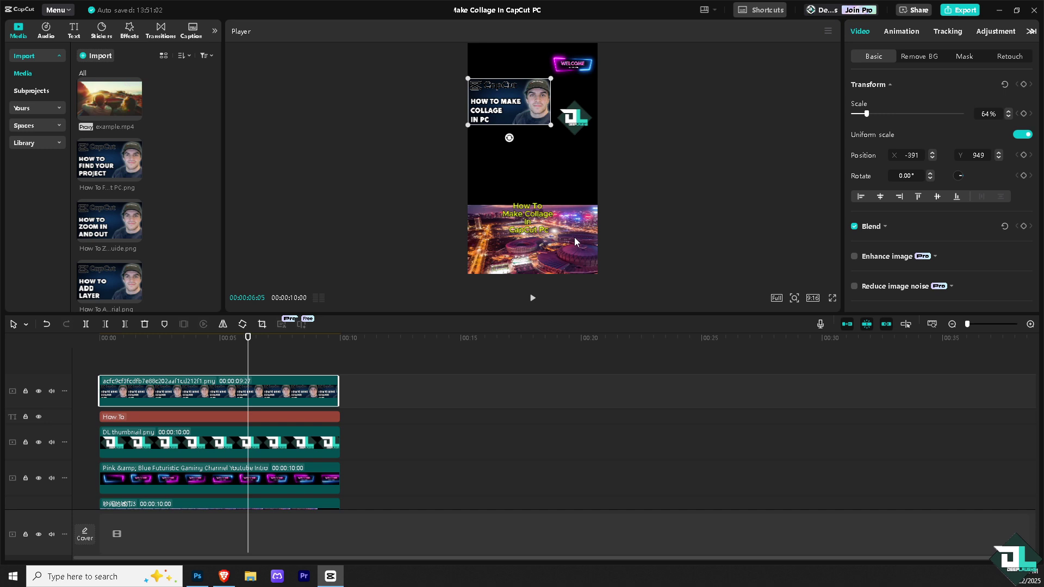
{"action": "left_click", "coordinate": [533, 214]}
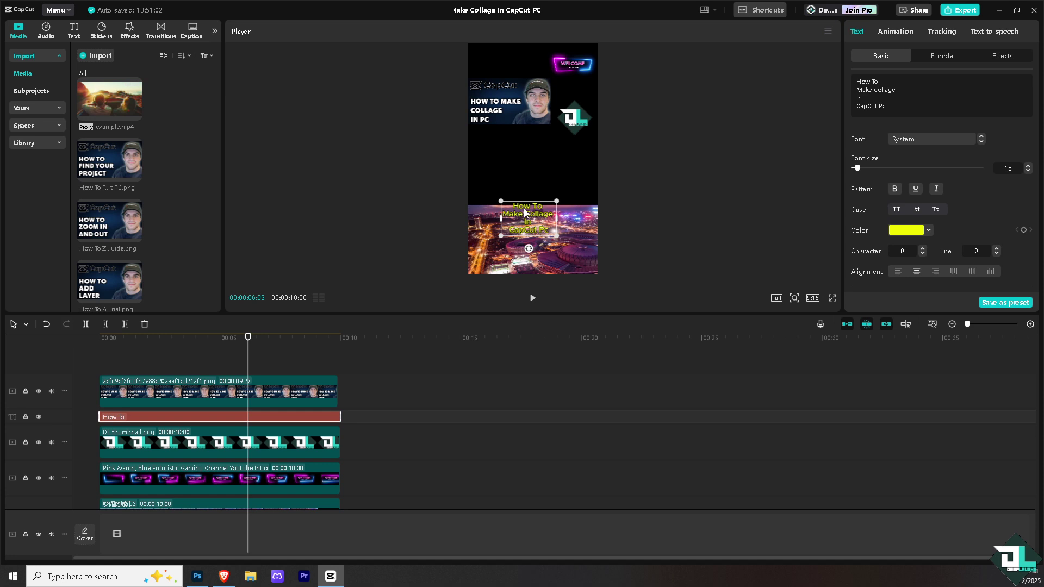
{"action": "left_click_drag", "start_coordinate": [531, 221], "coordinate": [535, 241]}
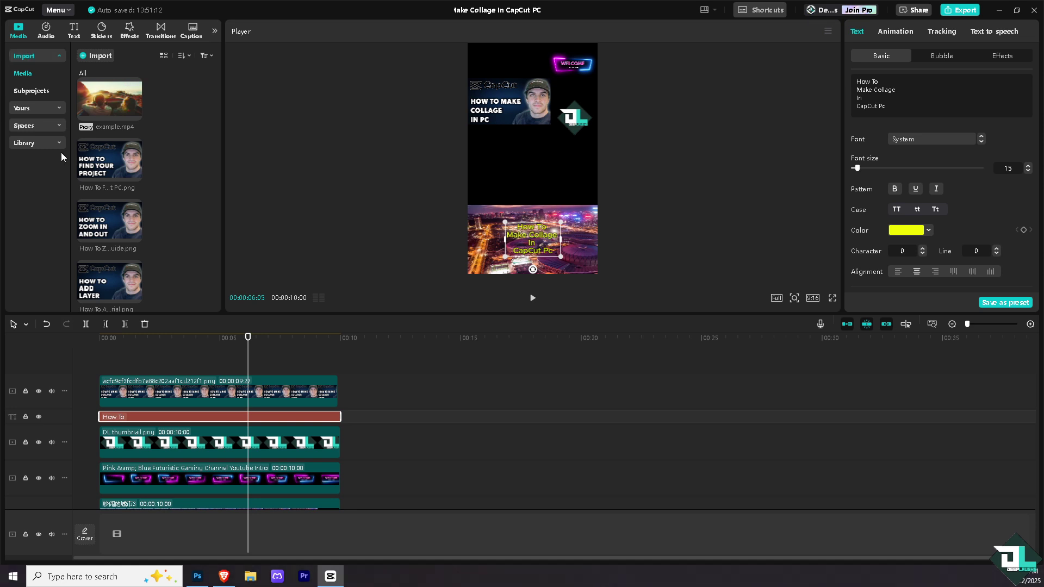
Step: Add the Jotunheim mountain road clip from the Library onto a new top track
{"action": "left_click", "coordinate": [49, 143]}
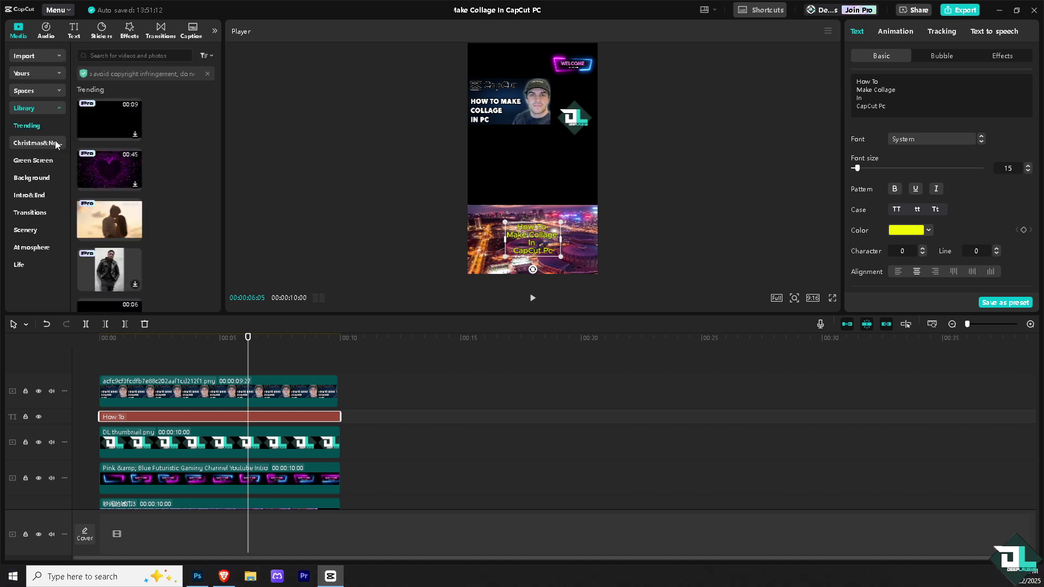
{"action": "scroll", "coordinate": [141, 220], "scroll_direction": "down", "scroll_amount": 1}
{"action": "scroll", "coordinate": [142, 223], "scroll_direction": "down", "scroll_amount": 5}
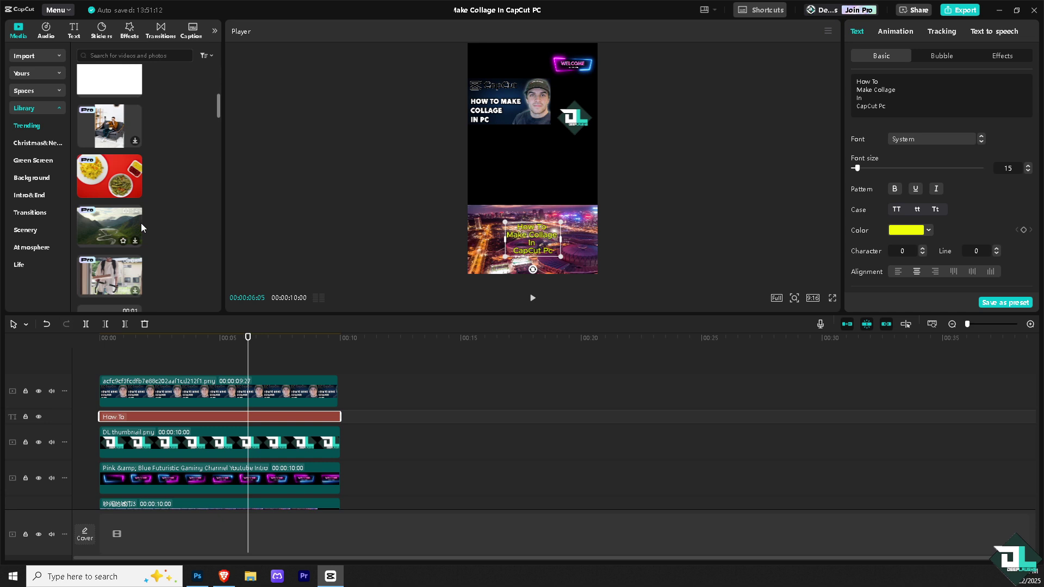
{"action": "scroll", "coordinate": [141, 191], "scroll_direction": "down", "scroll_amount": 1}
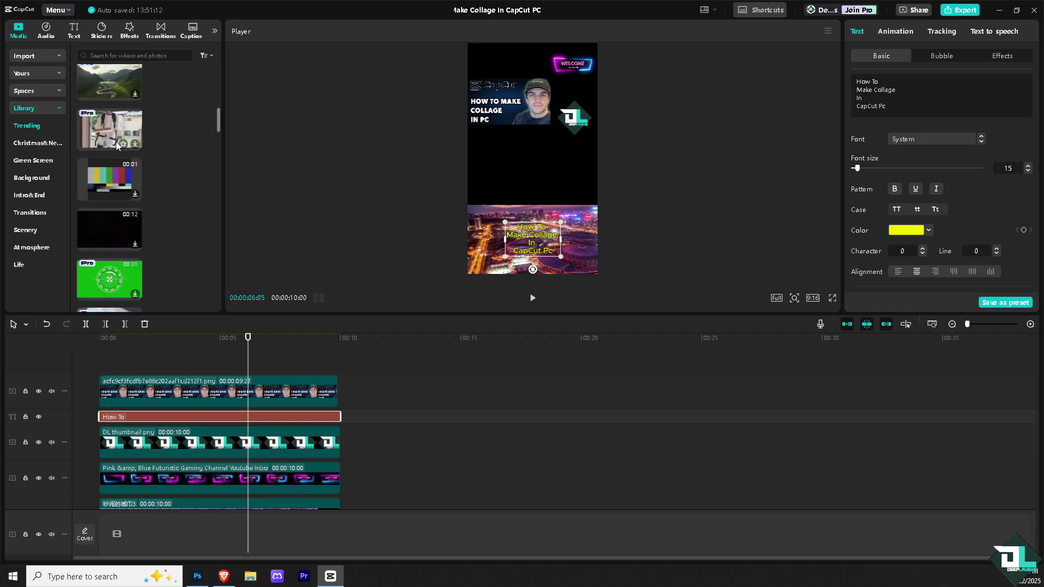
{"action": "scroll", "coordinate": [116, 141], "scroll_direction": "up", "scroll_amount": 2}
{"action": "left_click_drag", "start_coordinate": [114, 178], "coordinate": [266, 369]}
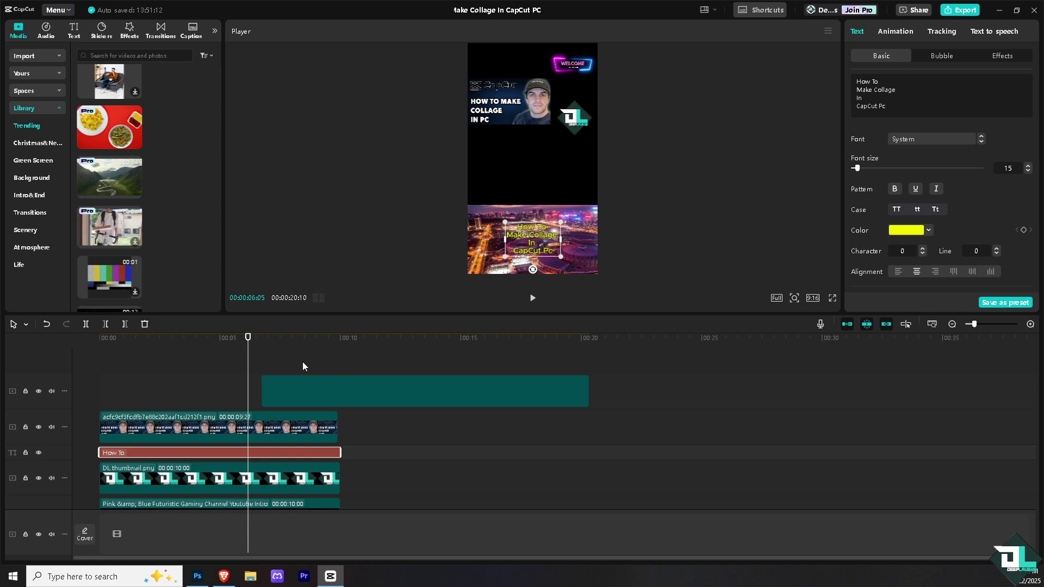
{"action": "left_click_drag", "start_coordinate": [381, 391], "coordinate": [227, 398]}
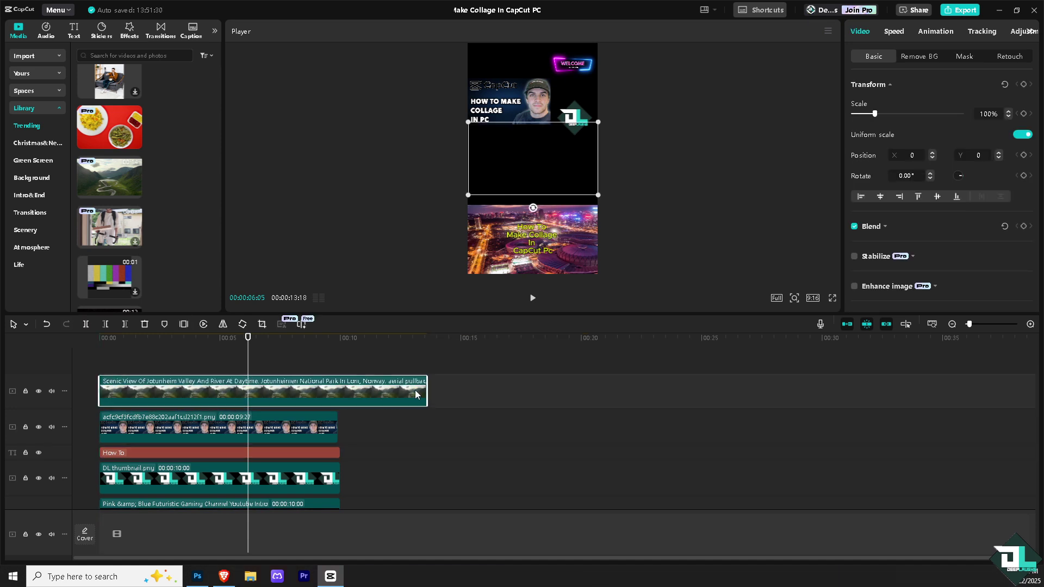
Step: Trim the mountain clip to match the other layers and lower it into the middle band
{"action": "left_click_drag", "start_coordinate": [428, 390], "coordinate": [340, 388]}
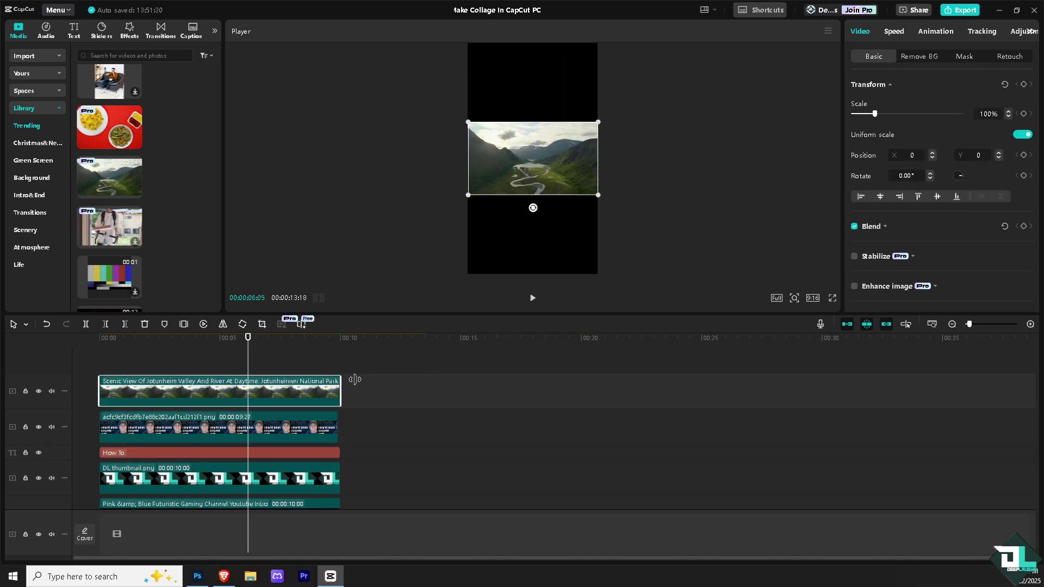
{"action": "left_click_drag", "start_coordinate": [573, 160], "coordinate": [570, 159]}
{"action": "scroll", "coordinate": [248, 395], "scroll_direction": "down", "scroll_amount": 1}
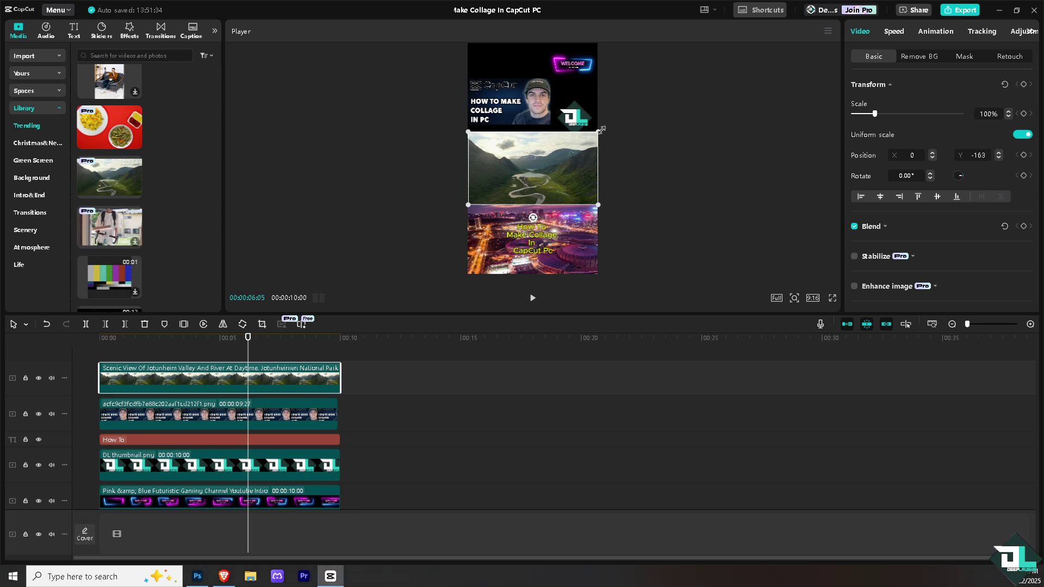
Step: Move the DL logo onto the city clip and nudge the WELCOME layer up and left
{"action": "left_click_drag", "start_coordinate": [585, 125], "coordinate": [586, 254]}
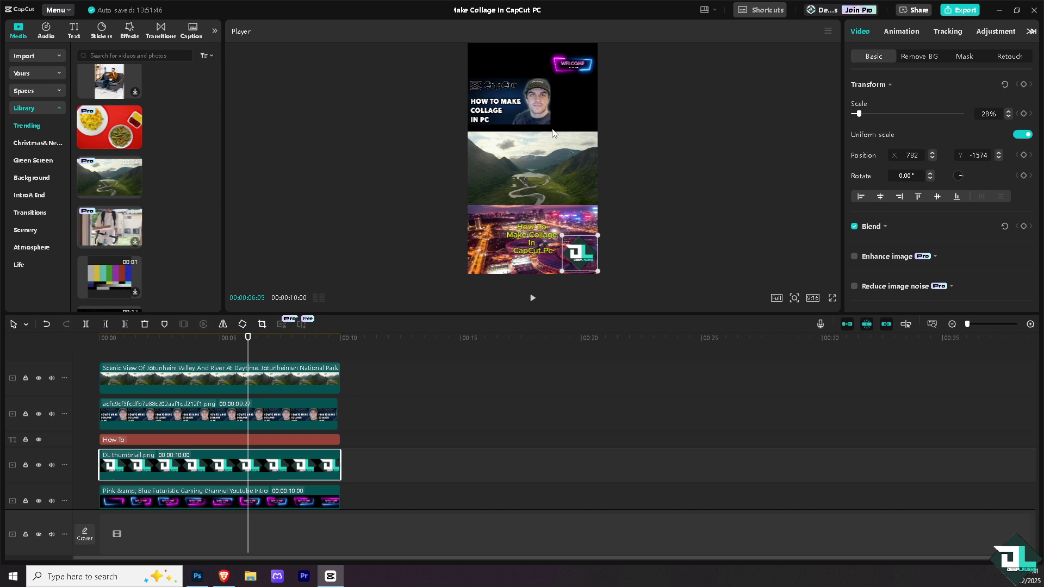
{"action": "left_click", "coordinate": [526, 106]}
{"action": "mouse_move", "coordinate": [575, 69]}
{"action": "left_mouse_down"}
{"action": "mouse_move", "coordinate": [535, 59]}
{"action": "mouse_move", "coordinate": [574, 72]}
{"action": "mouse_move", "coordinate": [593, 61]}
{"action": "left_mouse_up"}
Step: Enlarge the thumbnail and align it along the centre guide to fill the top cell
{"action": "left_click", "coordinate": [540, 98]}
{"action": "left_click_drag", "start_coordinate": [544, 100], "coordinate": [589, 105]}
{"action": "left_click_drag", "start_coordinate": [590, 64], "coordinate": [598, 59]}
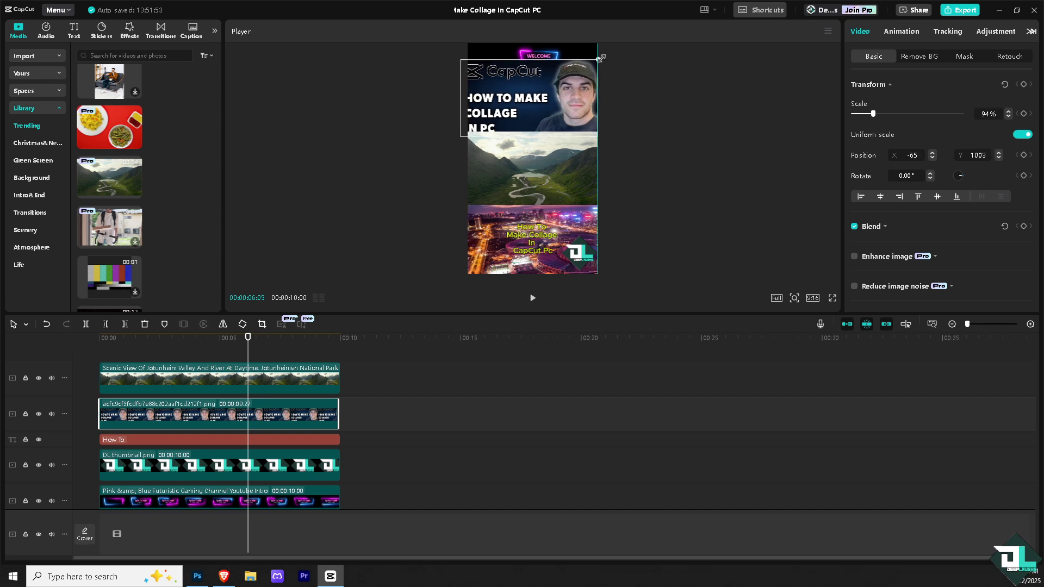
{"action": "mouse_move", "coordinate": [570, 93]}
{"action": "left_mouse_down"}
{"action": "mouse_move", "coordinate": [589, 119]}
{"action": "mouse_move", "coordinate": [571, 108]}
{"action": "left_mouse_up"}
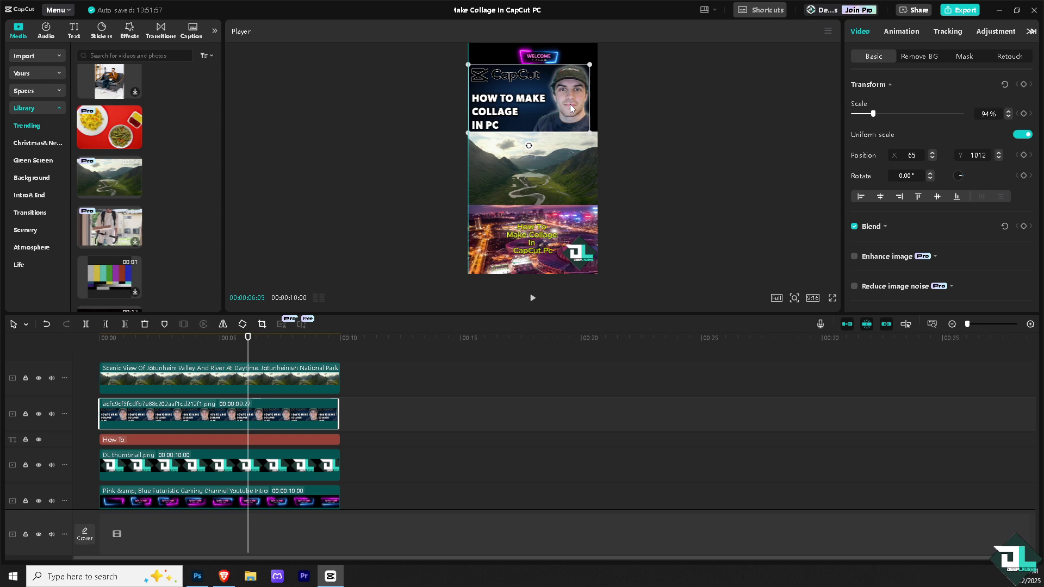
{"action": "left_click_drag", "start_coordinate": [592, 66], "coordinate": [602, 57]}
{"action": "left_click_drag", "start_coordinate": [563, 87], "coordinate": [553, 97]}
Step: Raise the WELCOME badge higher toward the top edge of the canvas
{"action": "left_click", "coordinate": [555, 54]}
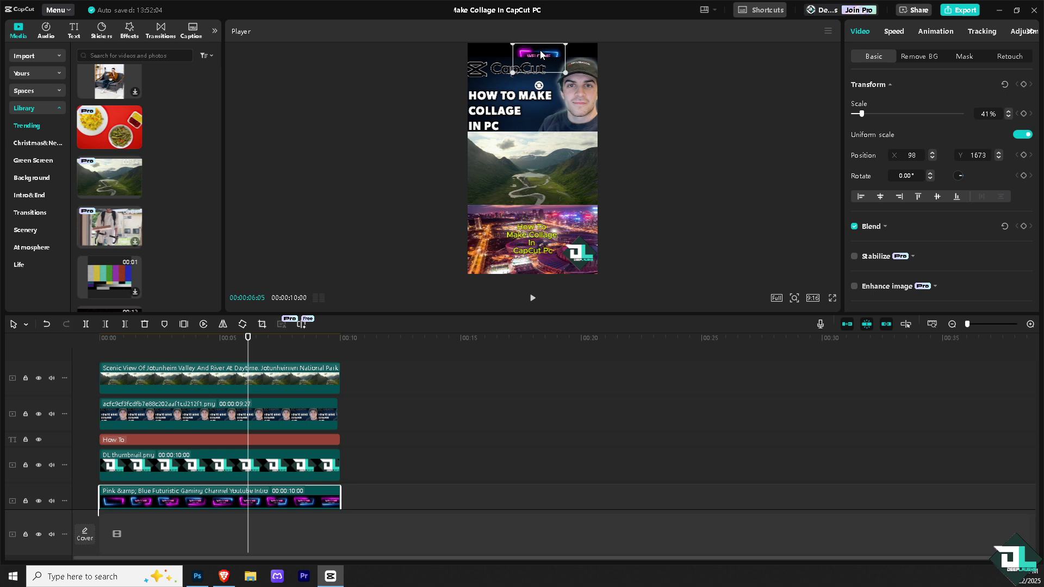
{"action": "left_click_drag", "start_coordinate": [555, 55], "coordinate": [547, 56]}
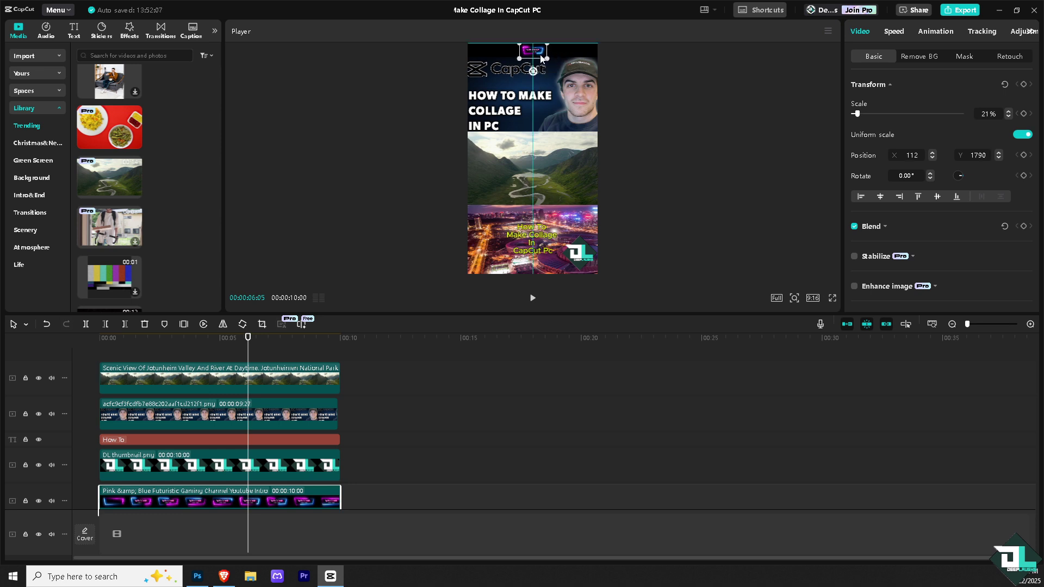
{"action": "left_click", "coordinate": [637, 136]}
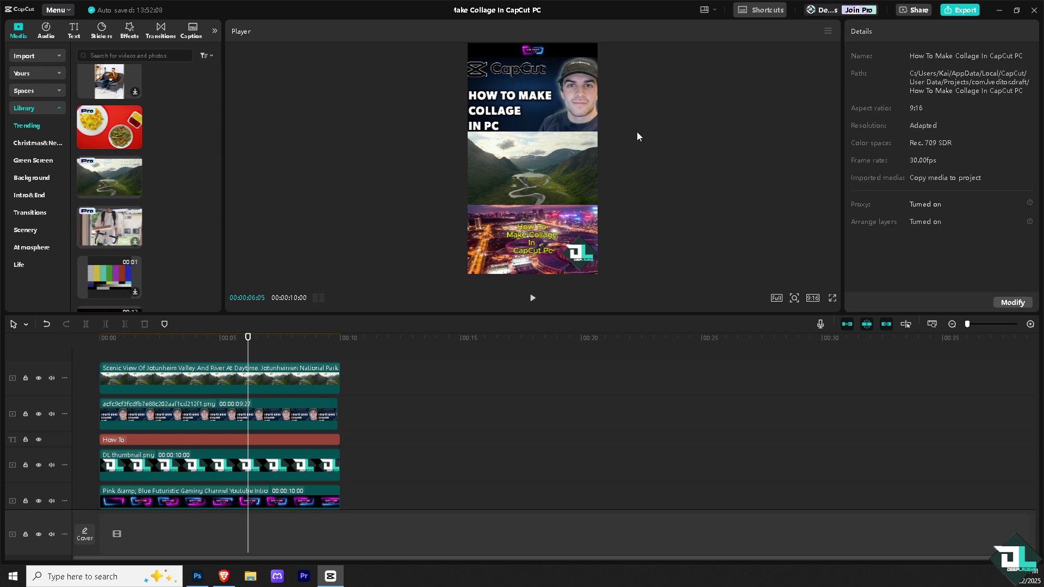
Step: Move the collage caption up onto the mountain panel and select the mountain video
{"action": "left_click", "coordinate": [533, 234]}
{"action": "left_click_drag", "start_coordinate": [536, 234], "coordinate": [531, 162]}
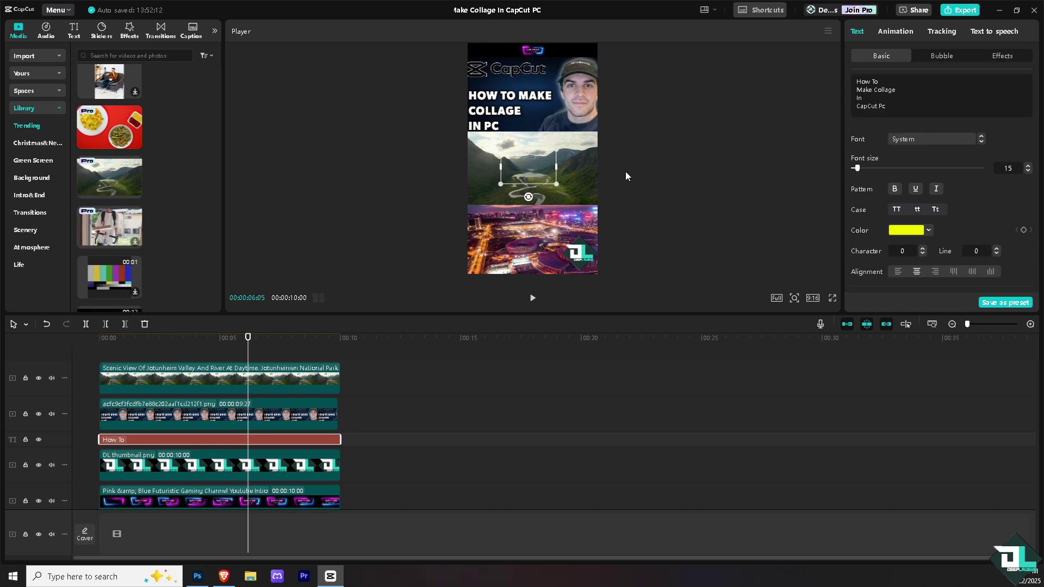
{"action": "left_click", "coordinate": [591, 176]}
{"action": "scroll", "coordinate": [286, 484], "scroll_direction": "down", "scroll_amount": 3}
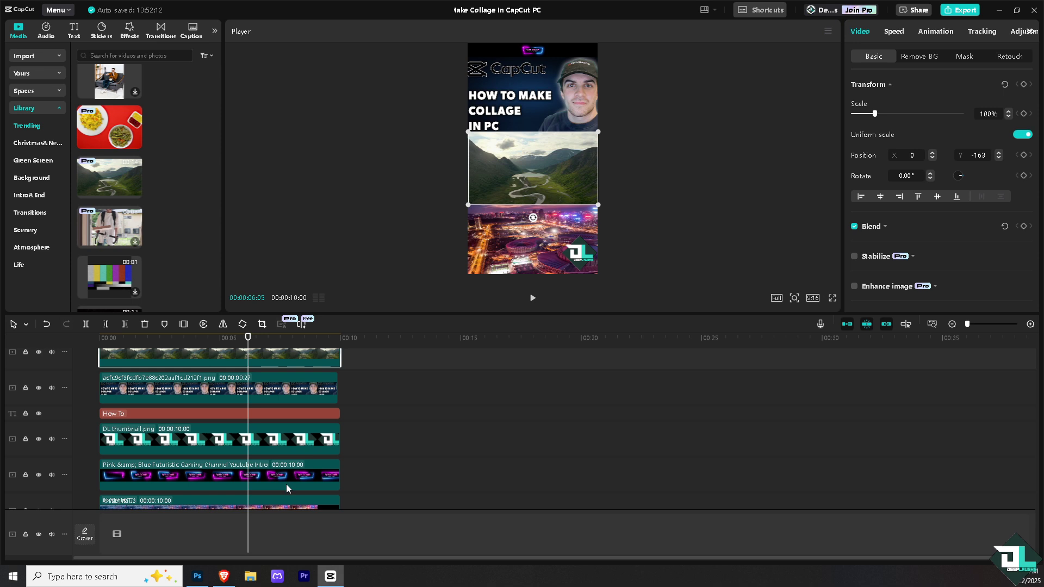
{"action": "scroll", "coordinate": [299, 457], "scroll_direction": "up", "scroll_amount": 3}
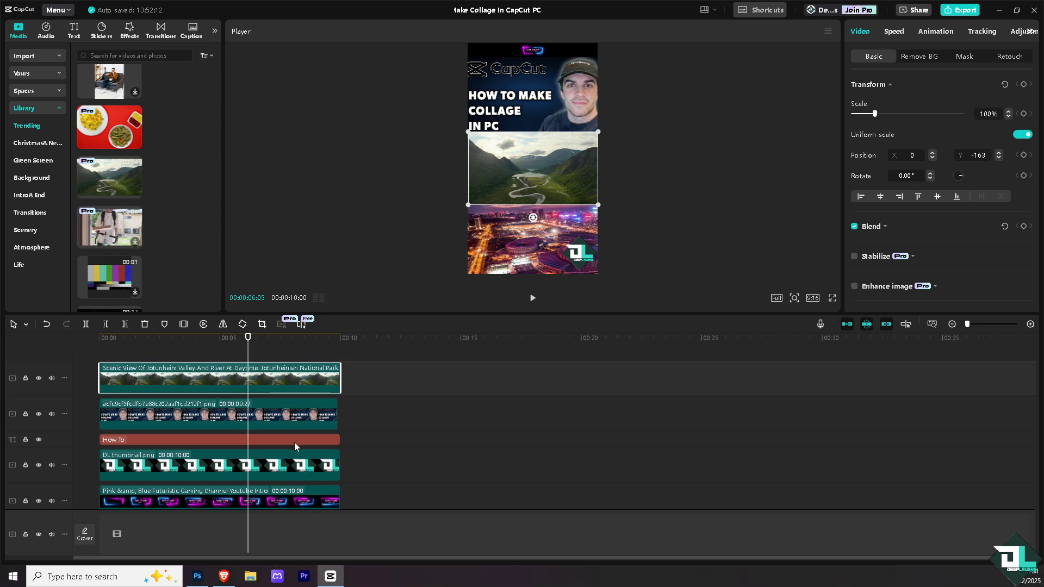
Step: Put the caption on a new top track and centre it over the mountain panel
{"action": "left_click_drag", "start_coordinate": [294, 442], "coordinate": [297, 376]}
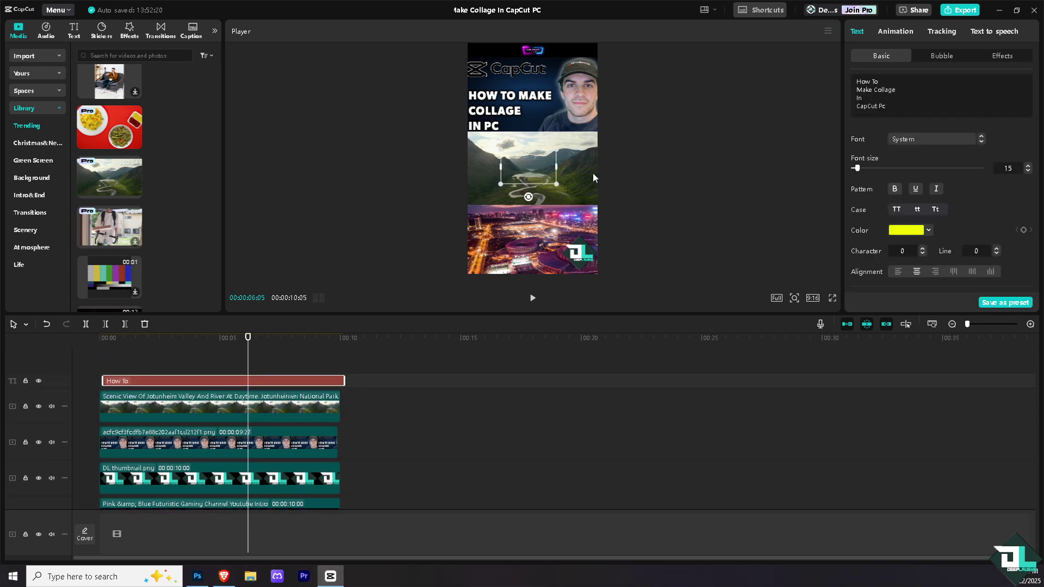
{"action": "left_click_drag", "start_coordinate": [523, 174], "coordinate": [591, 219]}
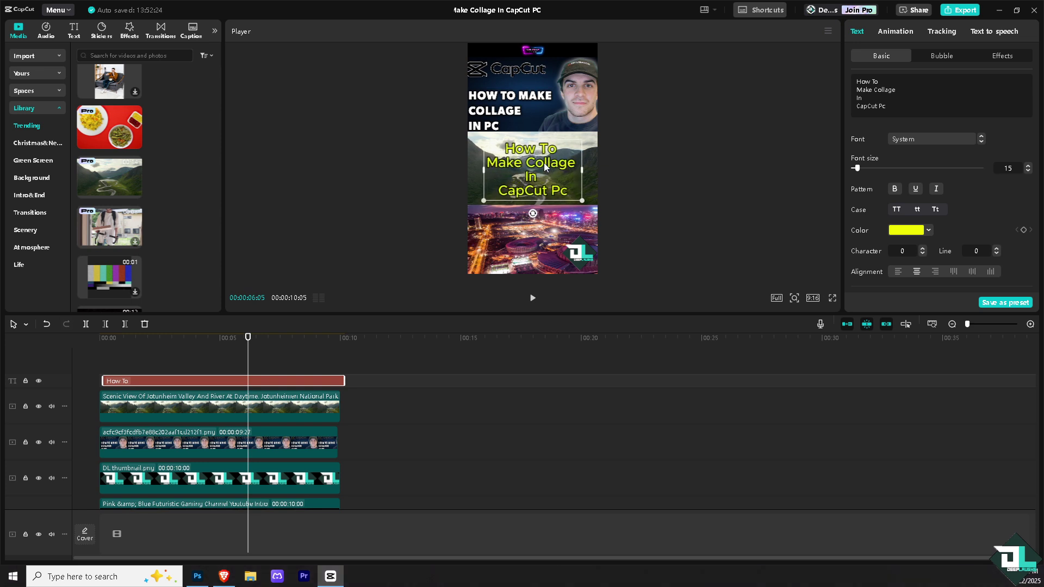
{"action": "left_click_drag", "start_coordinate": [544, 162], "coordinate": [551, 165]}
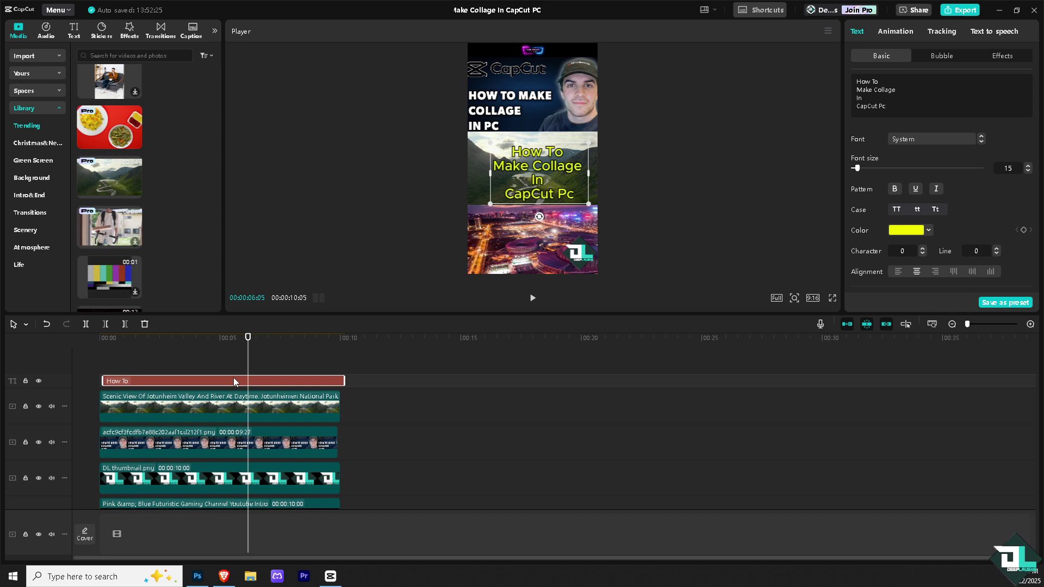
Step: Select the Scenic View mountain clip in the timeline and preview
{"action": "left_click", "coordinate": [235, 407]}
{"action": "left_click", "coordinate": [531, 106]}
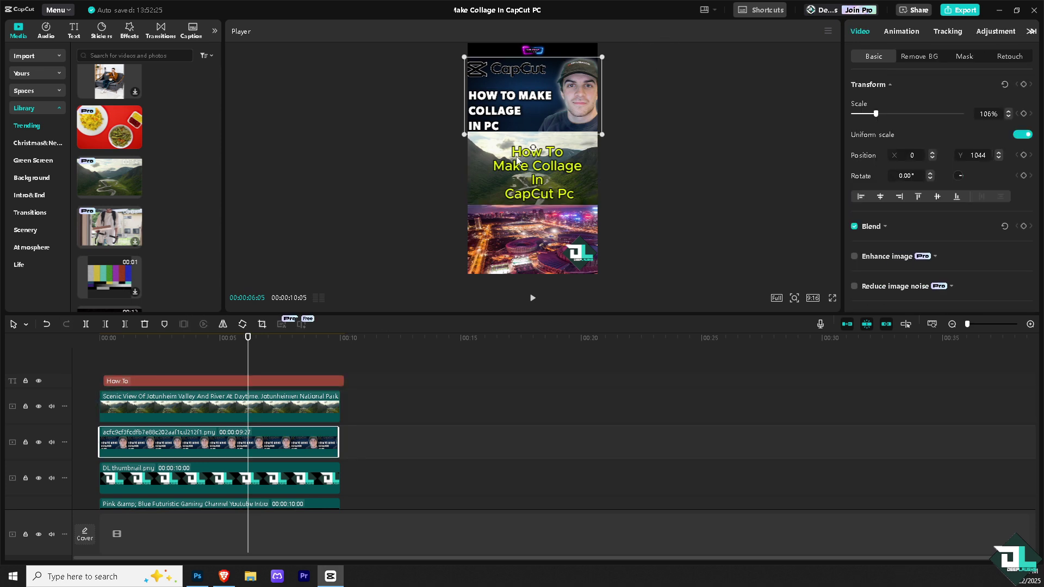
{"action": "left_click", "coordinate": [489, 169]}
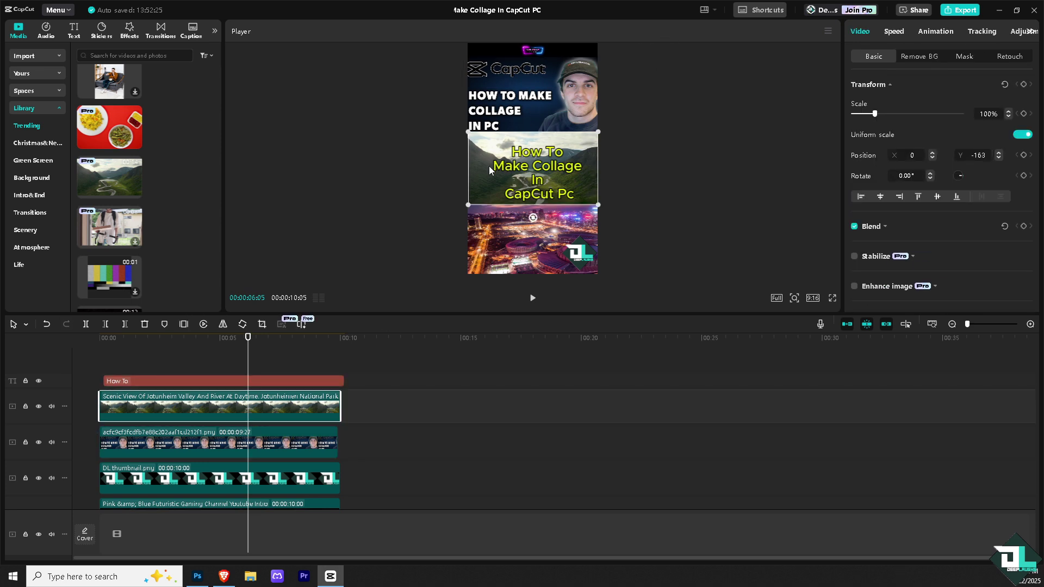
Step: Add a Filmstrip mask to the mountain clip
{"action": "left_click", "coordinate": [970, 57]}
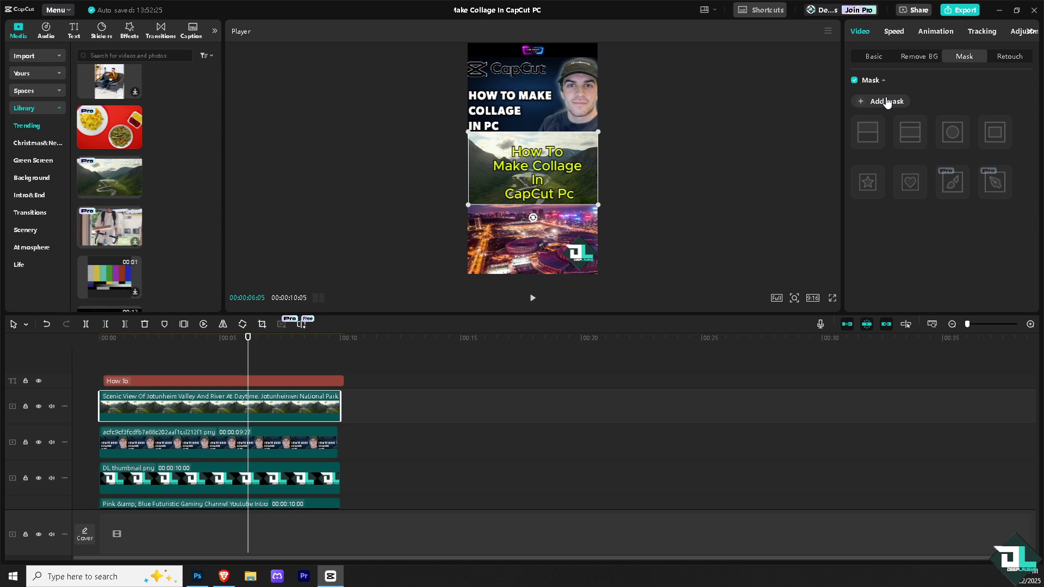
{"action": "left_click", "coordinate": [875, 85]}
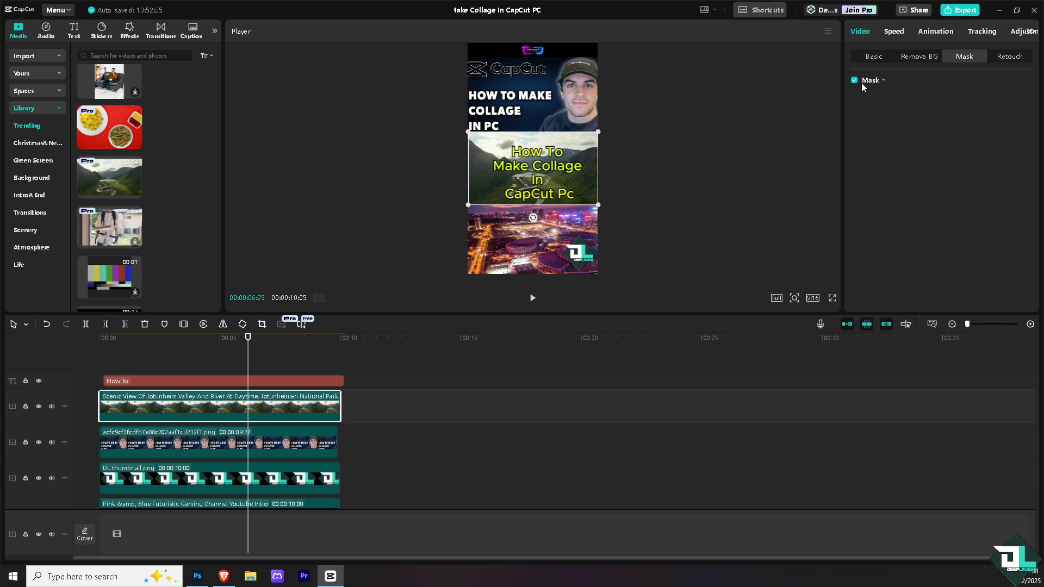
{"action": "left_click", "coordinate": [865, 81]}
{"action": "left_click", "coordinate": [881, 101]}
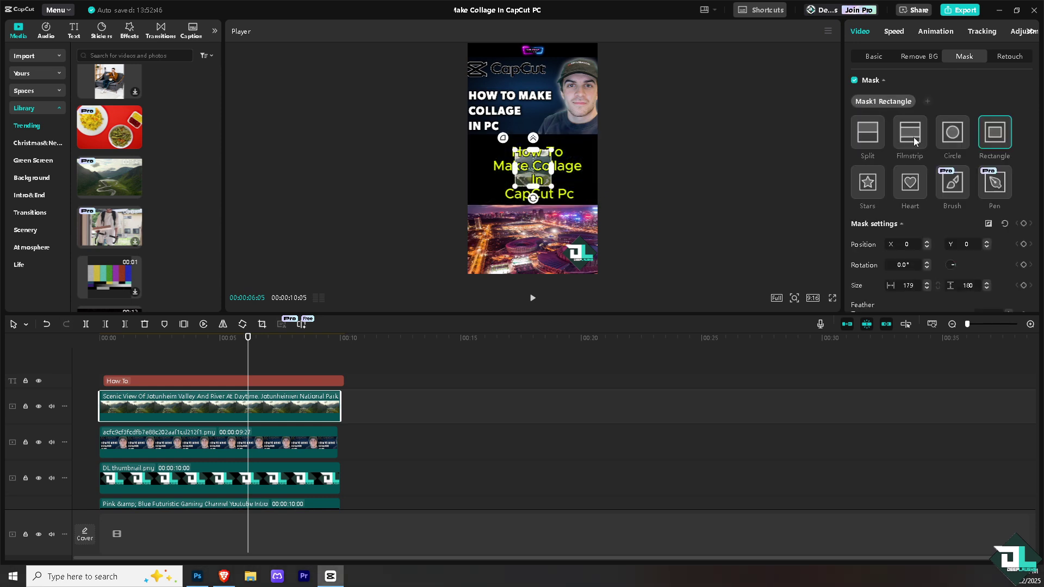
{"action": "left_click", "coordinate": [913, 138]}
Step: Position the filmstrip band over the middle panel and feather its edges to about 28
{"action": "left_click_drag", "start_coordinate": [592, 170], "coordinate": [612, 152]}
{"action": "left_click_drag", "start_coordinate": [540, 178], "coordinate": [544, 190]}
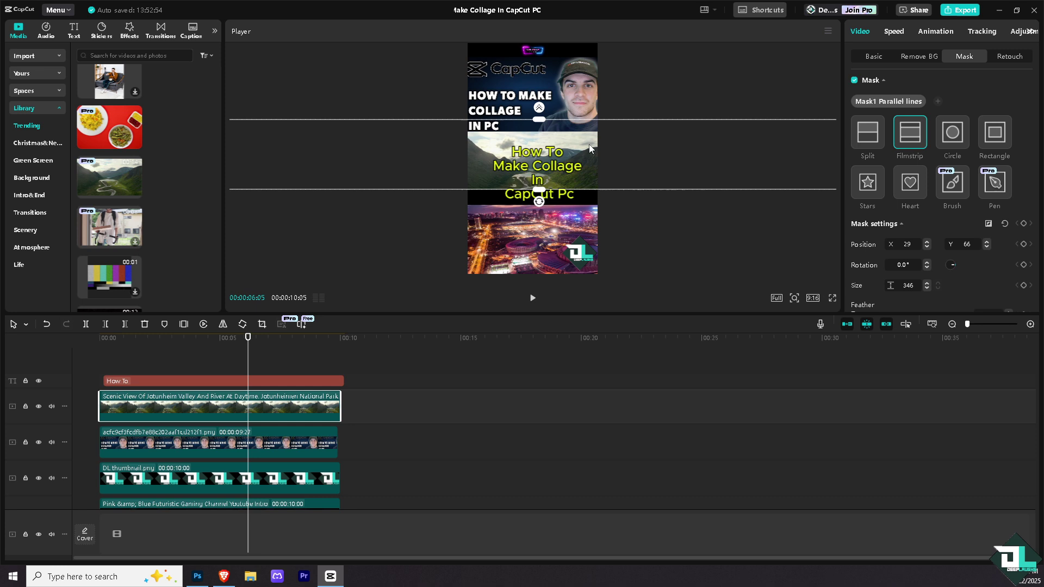
{"action": "left_click_drag", "start_coordinate": [590, 148], "coordinate": [571, 168]}
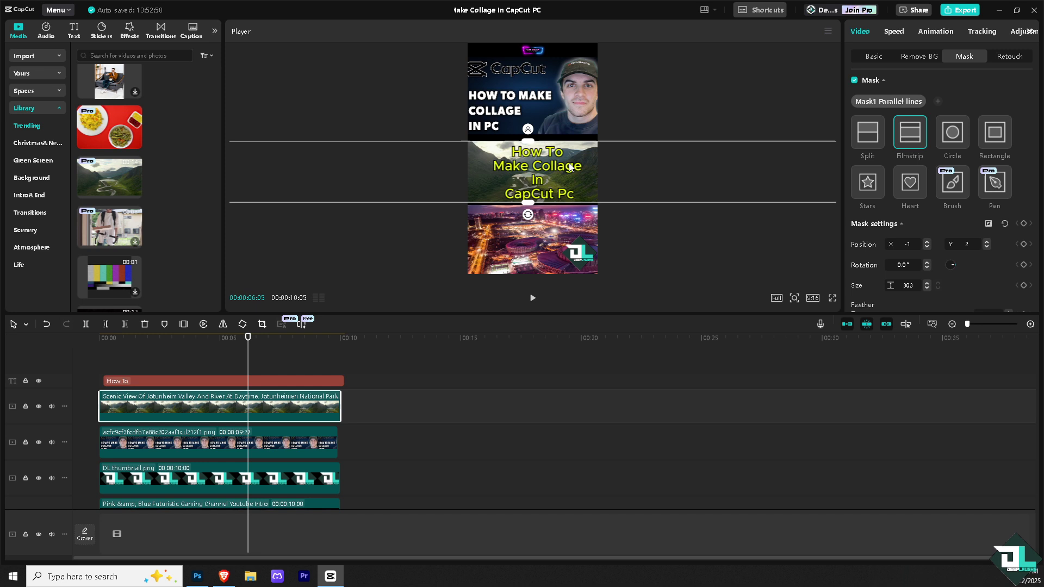
{"action": "scroll", "coordinate": [967, 253], "scroll_direction": "down", "scroll_amount": 1}
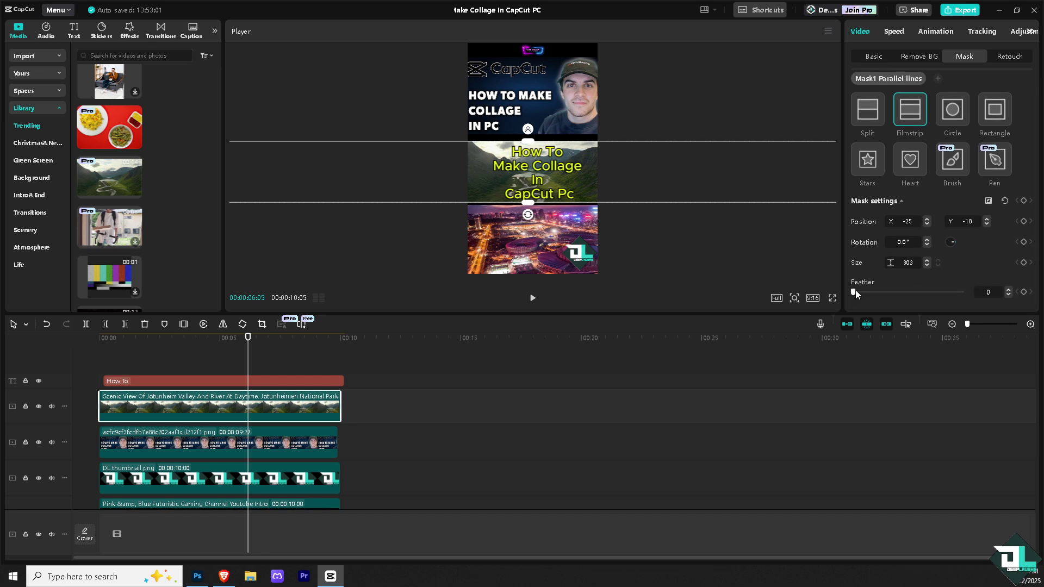
{"action": "left_click_drag", "start_coordinate": [854, 291], "coordinate": [889, 292]}
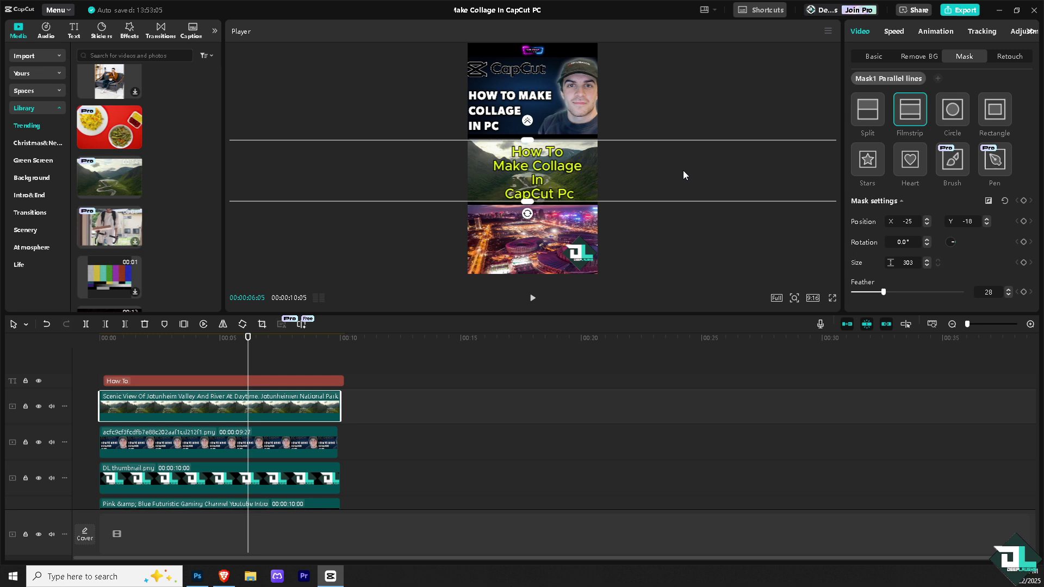
{"action": "scroll", "coordinate": [955, 211], "scroll_direction": "up", "scroll_amount": 1}
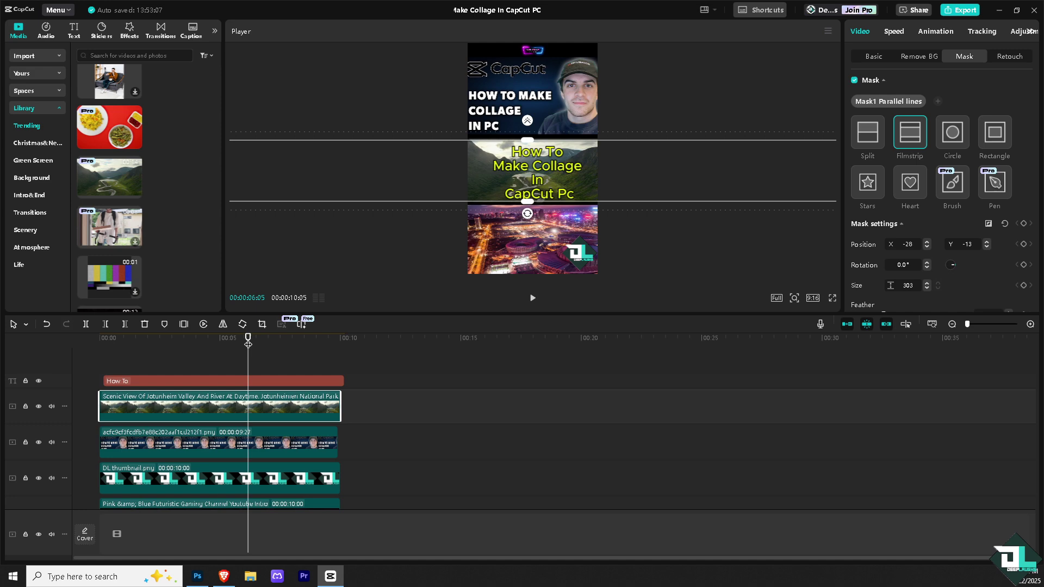
{"action": "left_click_drag", "start_coordinate": [243, 338], "coordinate": [122, 379]}
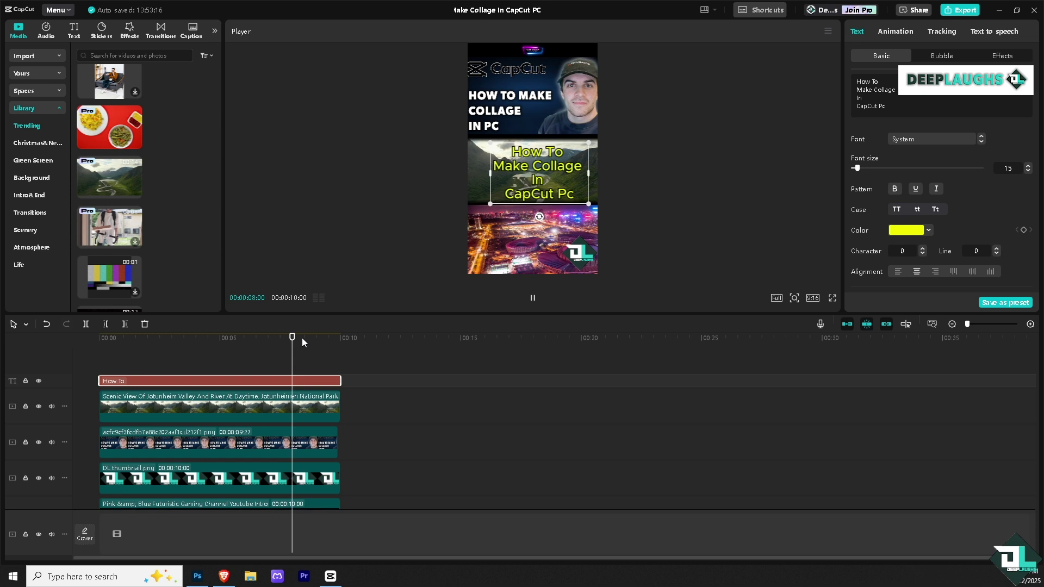
Step: Deselect the caption, return to around the 8-second mark, and play the collage
{"action": "left_click", "coordinate": [569, 409]}
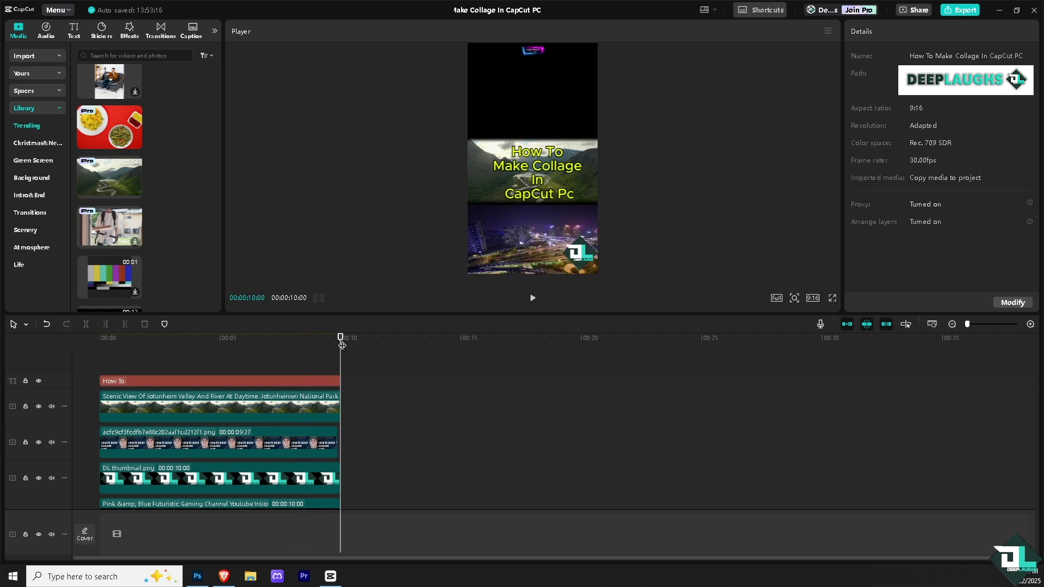
{"action": "left_click_drag", "start_coordinate": [340, 338], "coordinate": [294, 337]}
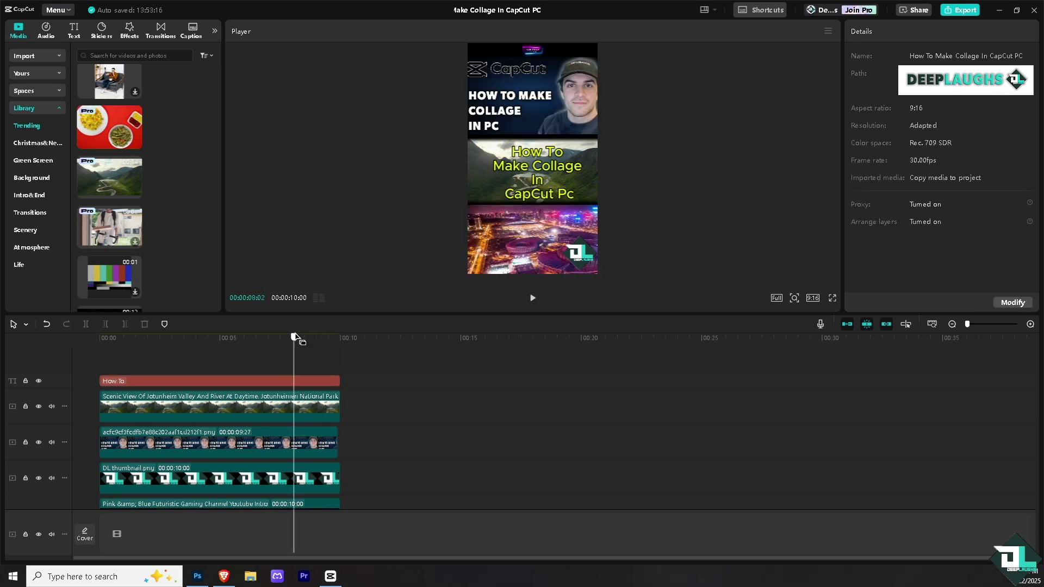
{"action": "left_click", "coordinate": [534, 296]}
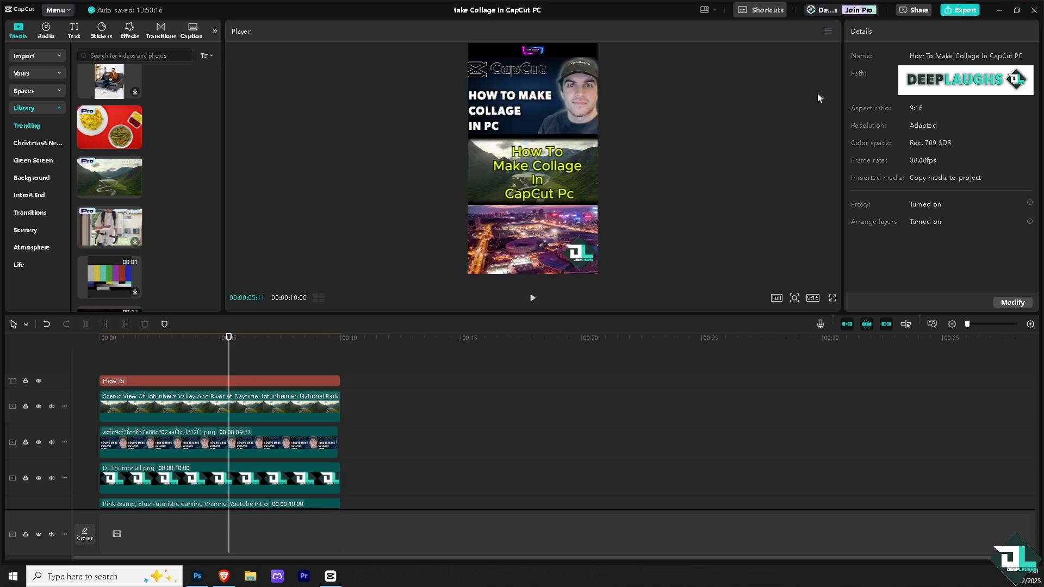
{"action": "left_click", "coordinate": [533, 305]}
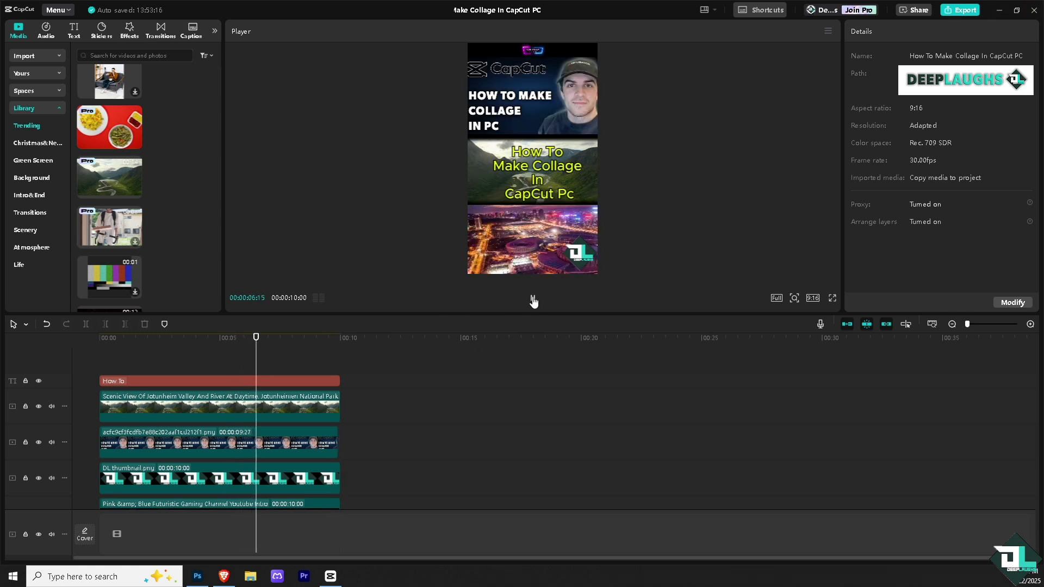